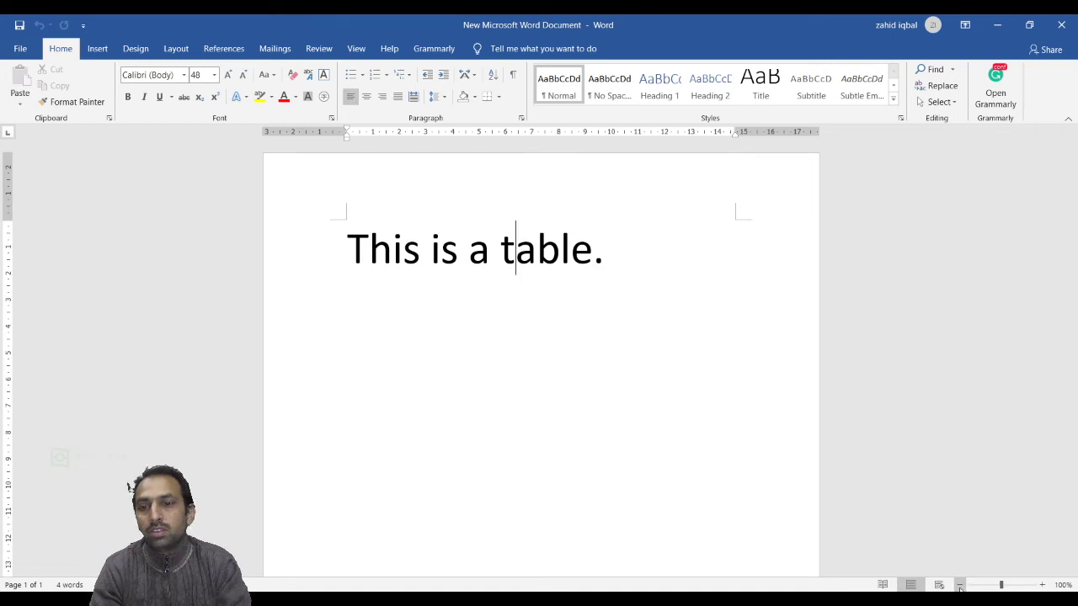
- Zoom the document out below 100% and back in, ending at 110%
click(959, 585)
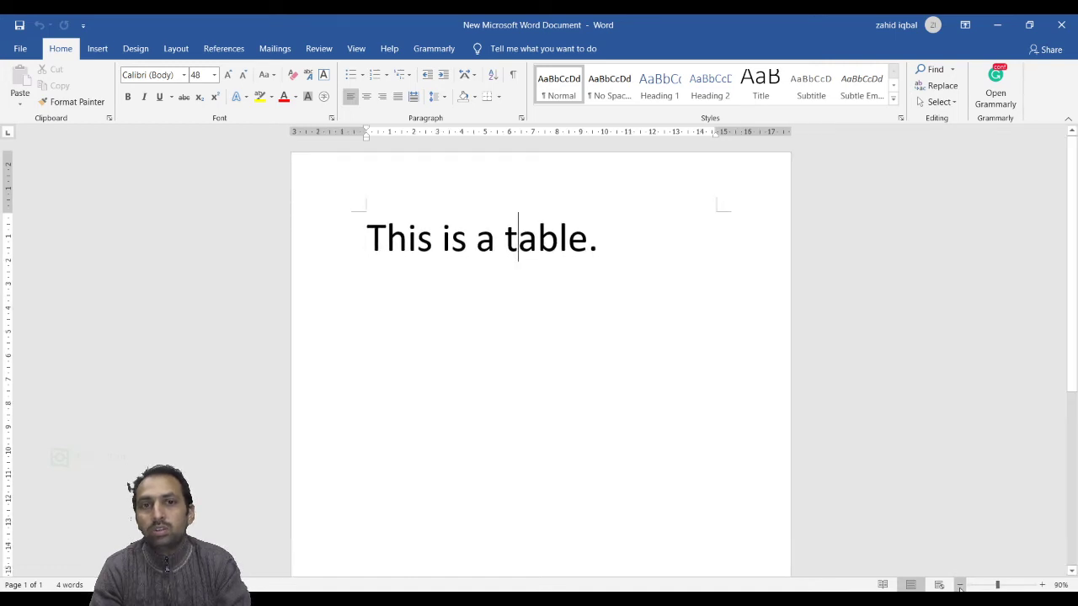
click(959, 585)
click(1041, 585)
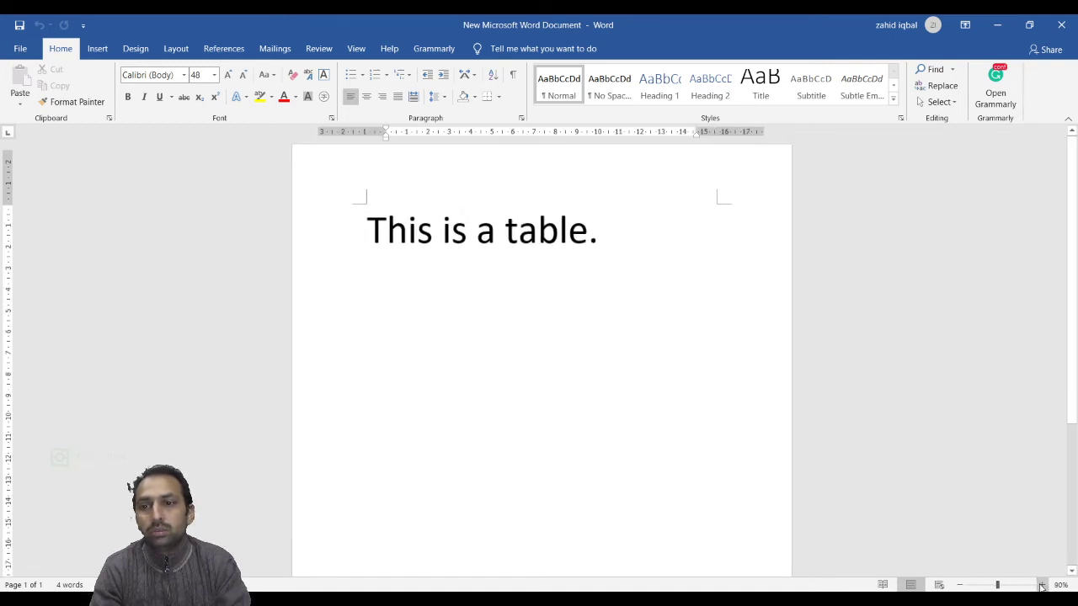
click(1042, 584)
click(1041, 584)
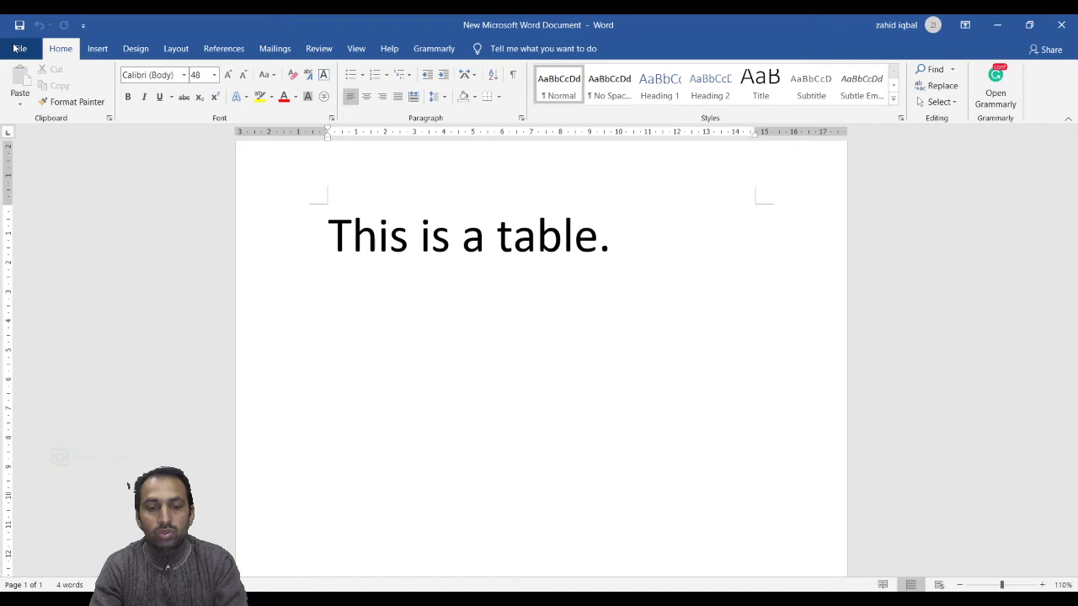
- Examine the File start page and the Home, Insert, Design, Layout, References, Mailings, Review, View and Help command sets
click(17, 48)
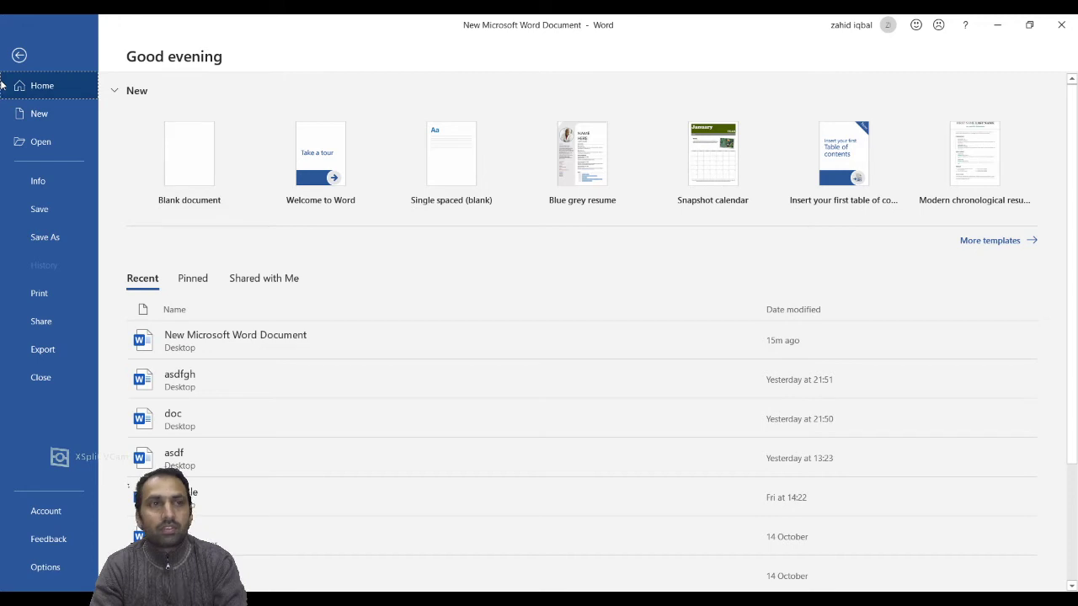
click(19, 55)
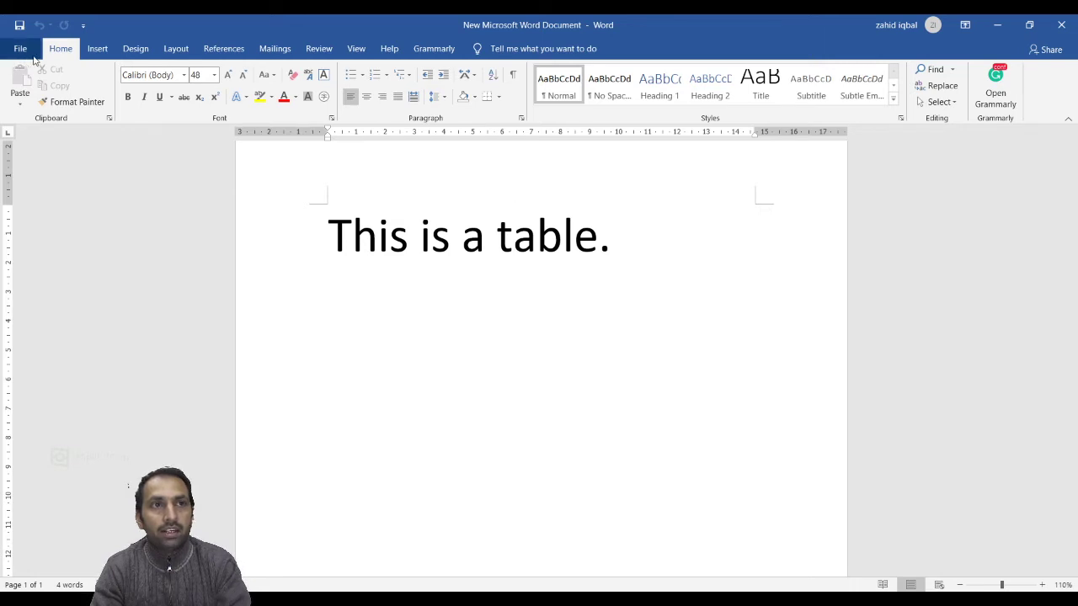
click(88, 53)
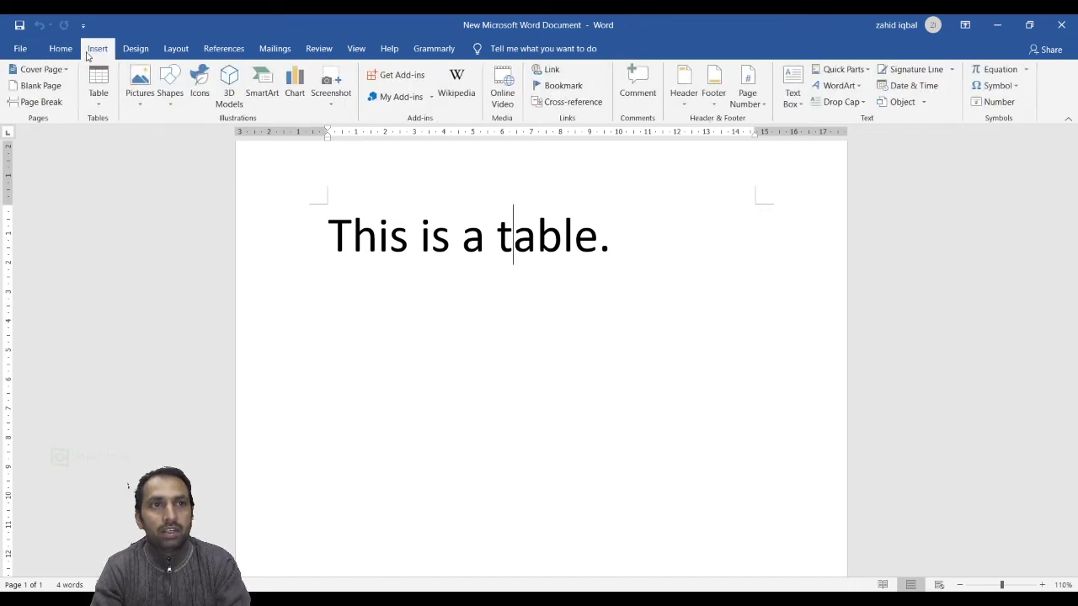
click(133, 55)
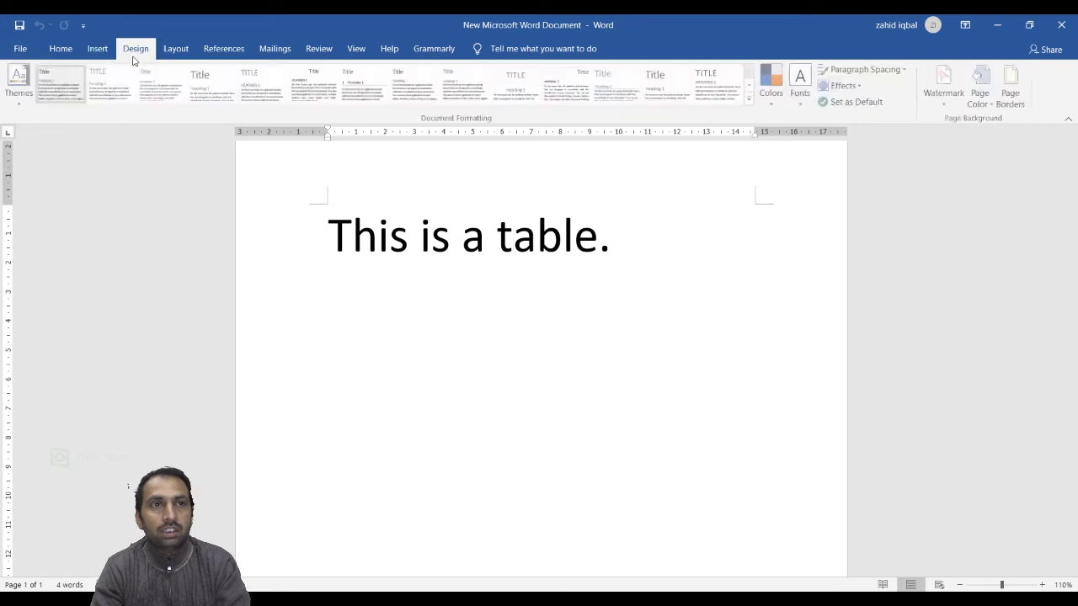
click(181, 54)
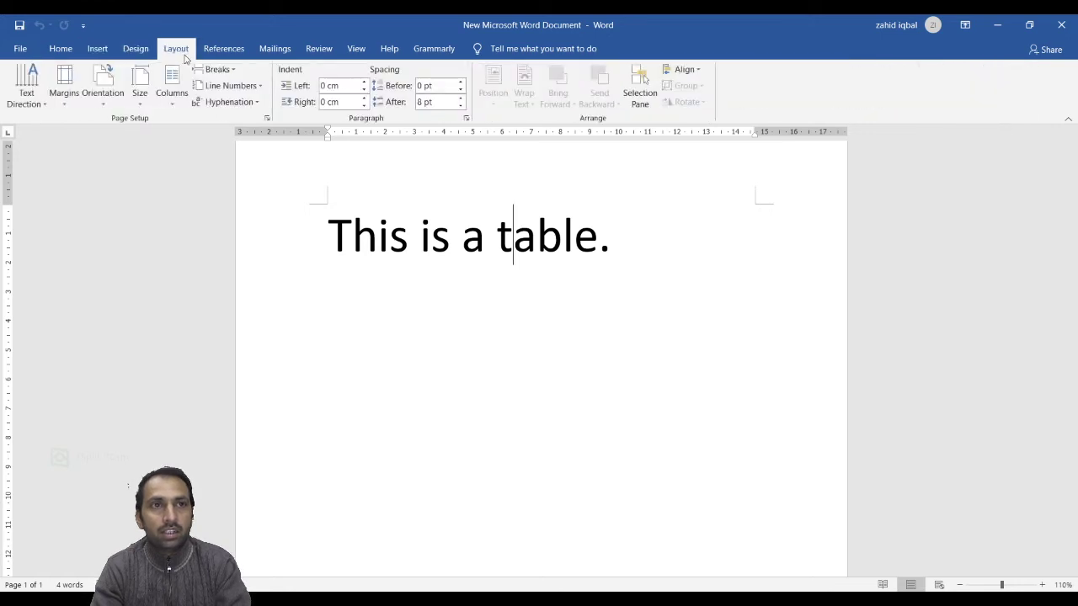
click(234, 49)
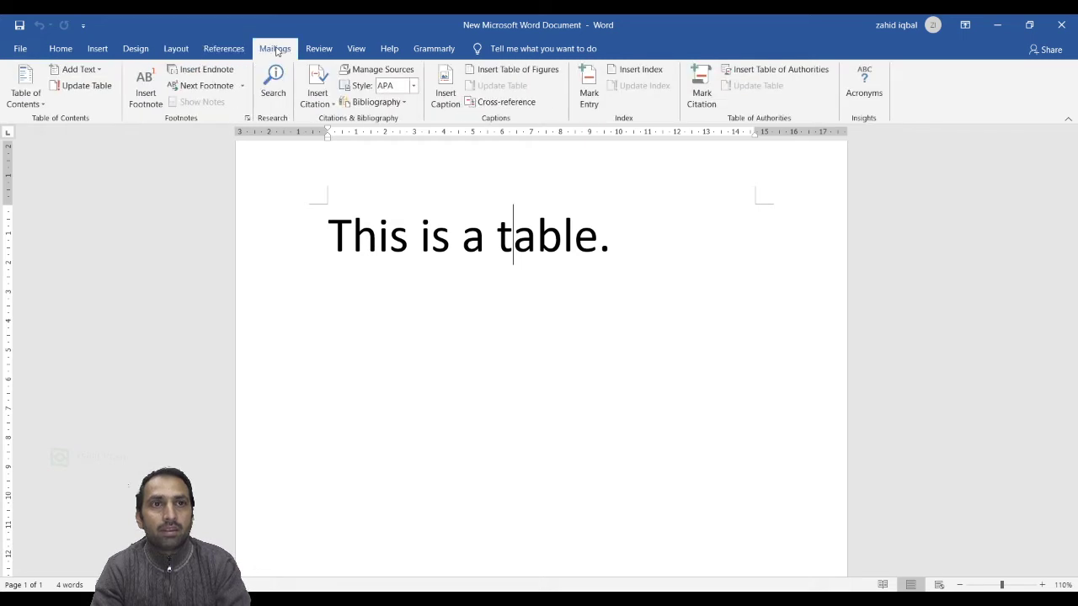
click(274, 49)
click(310, 51)
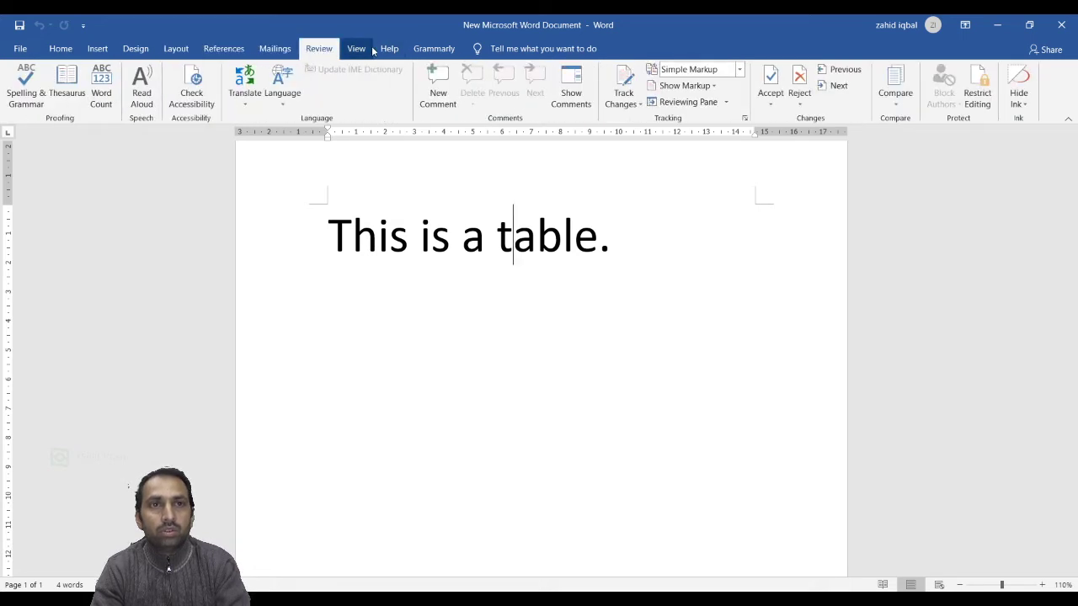
click(360, 52)
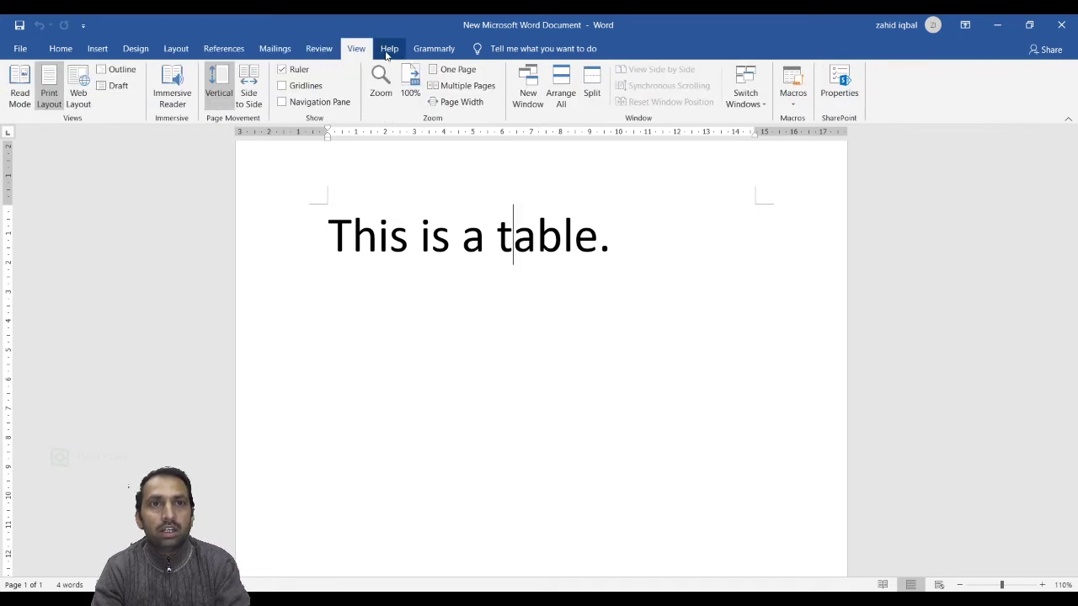
click(388, 50)
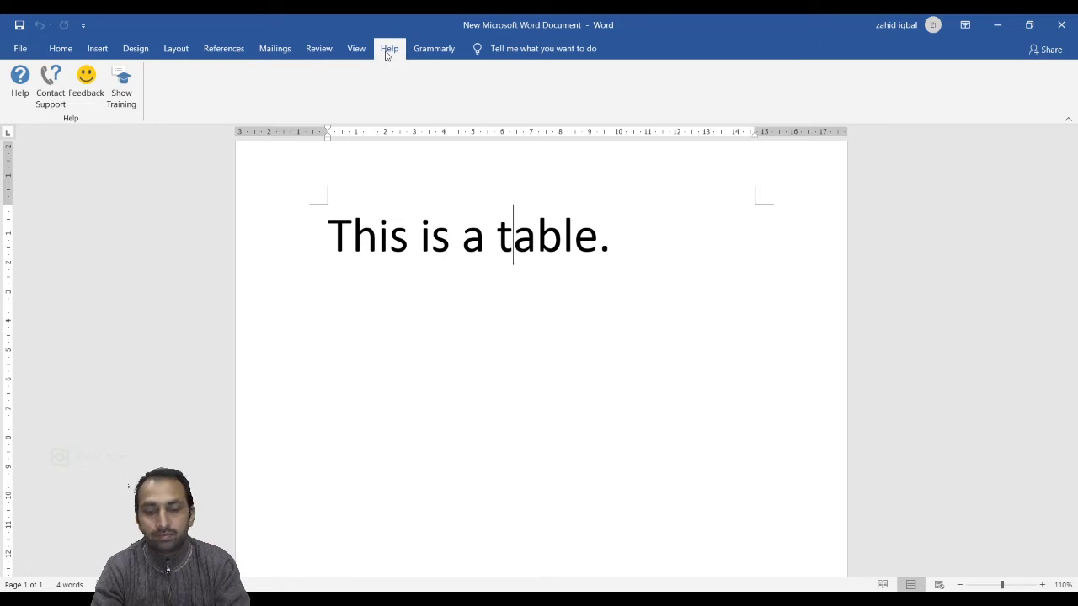
click(56, 52)
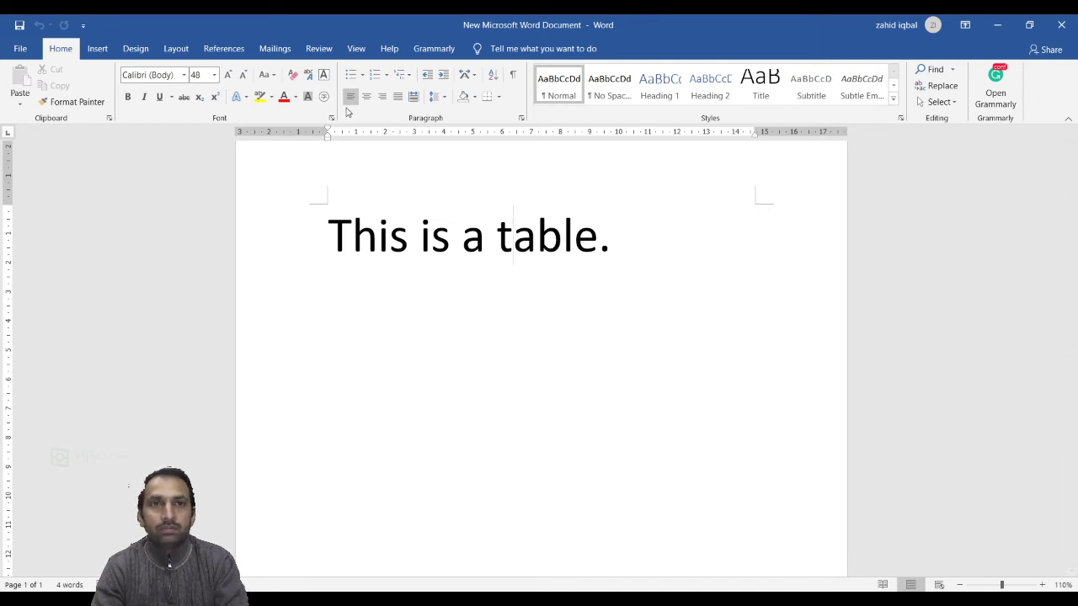
click(390, 50)
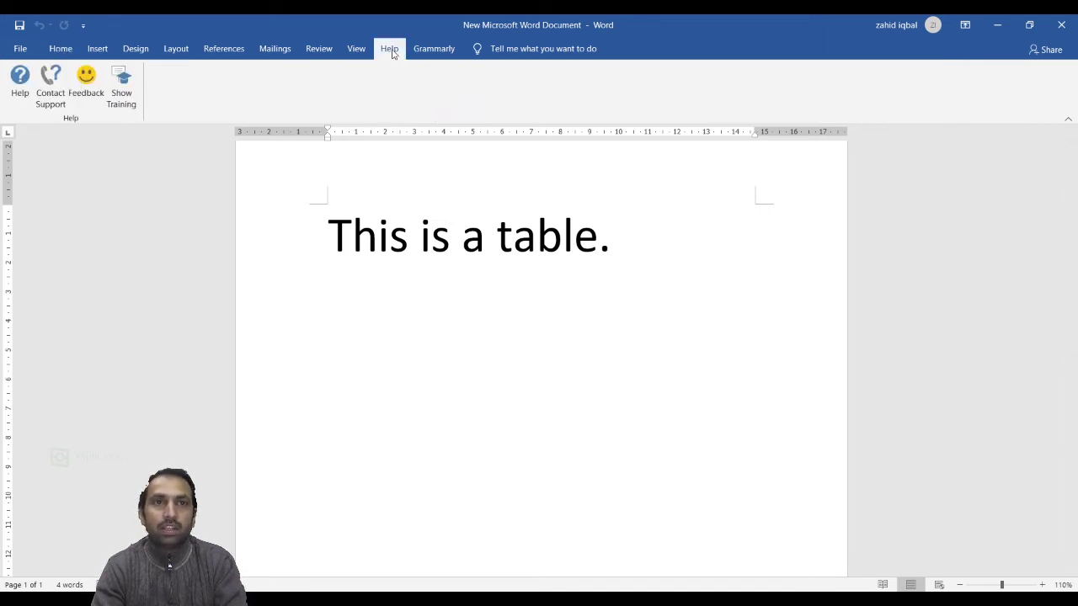
- Vary the page zoom between 100% and 140%, finishing at 110%
click(960, 585)
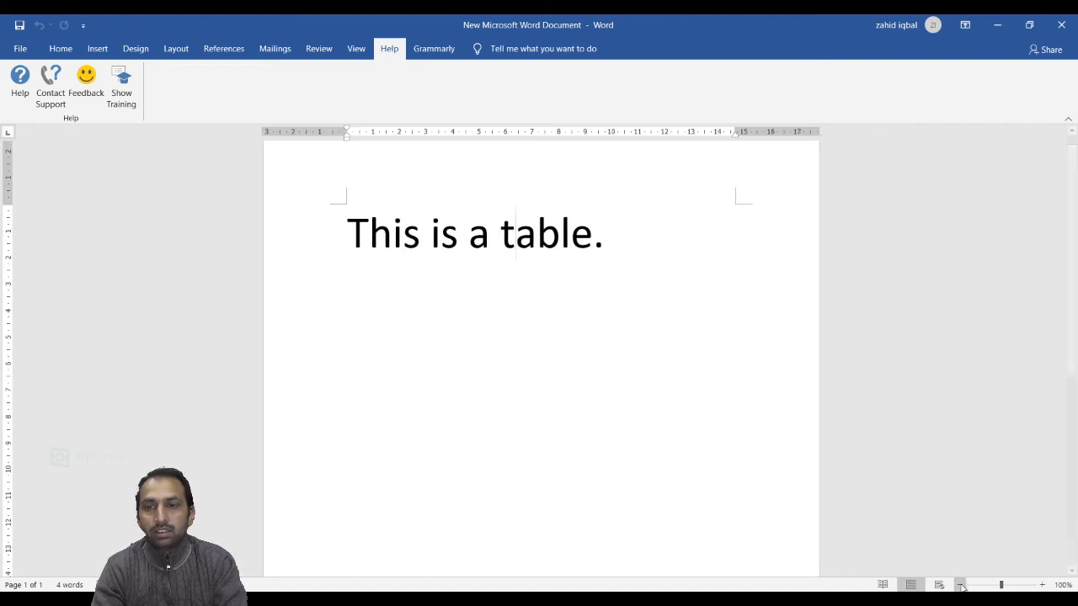
click(1042, 585)
click(1041, 585)
click(1041, 585)
click(1041, 585)
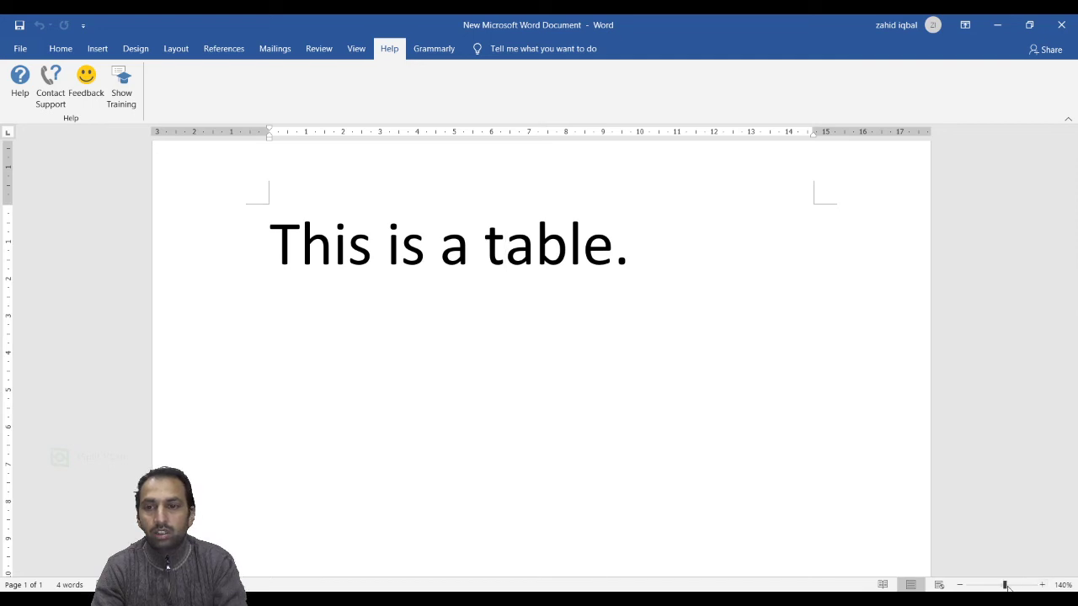
drag(1004, 585, 1003, 586)
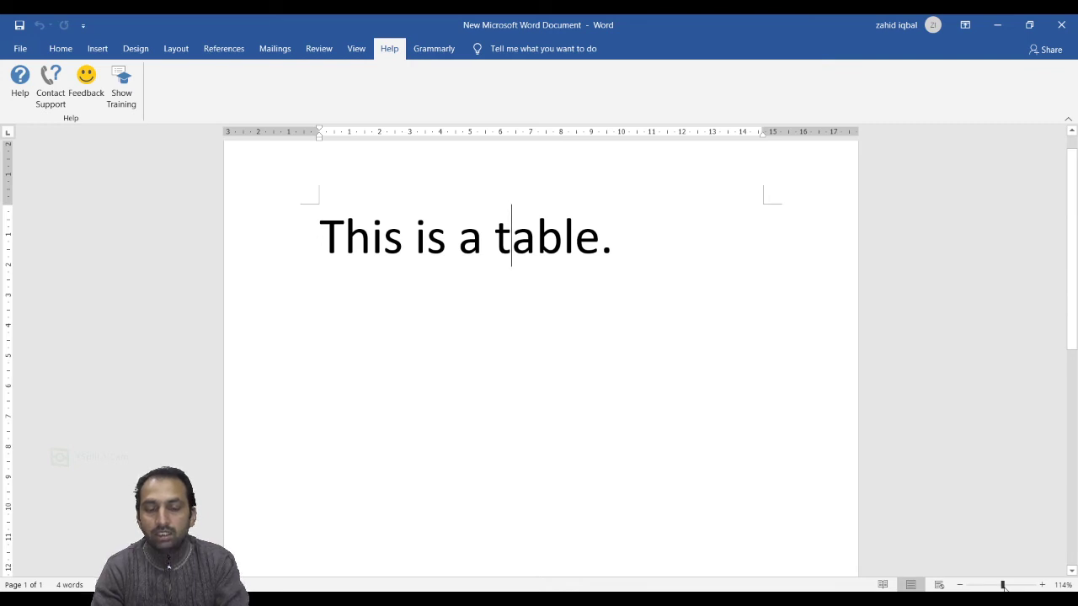
click(1043, 585)
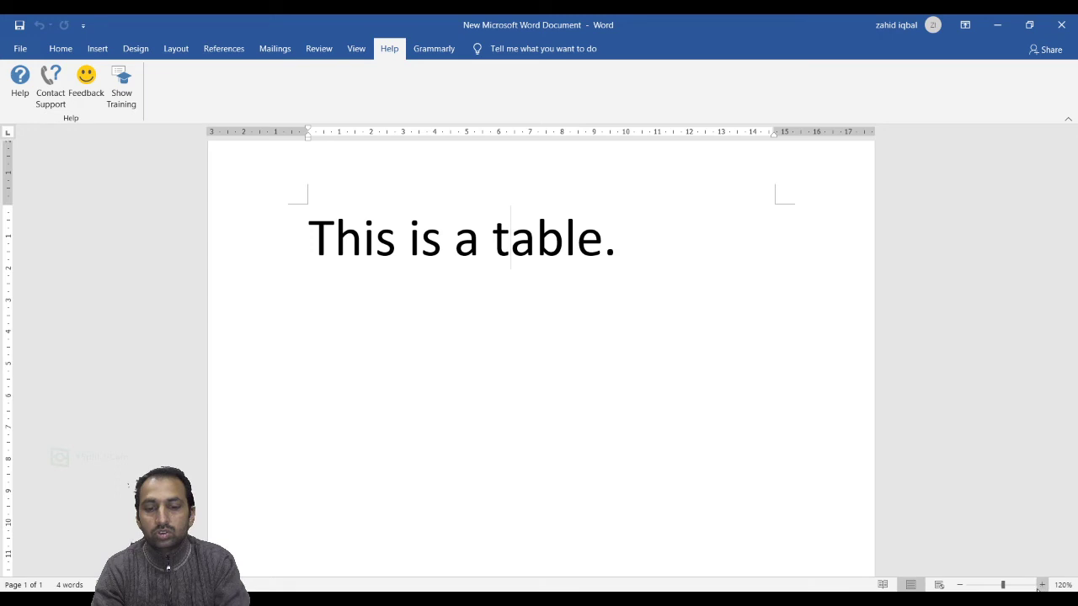
click(959, 584)
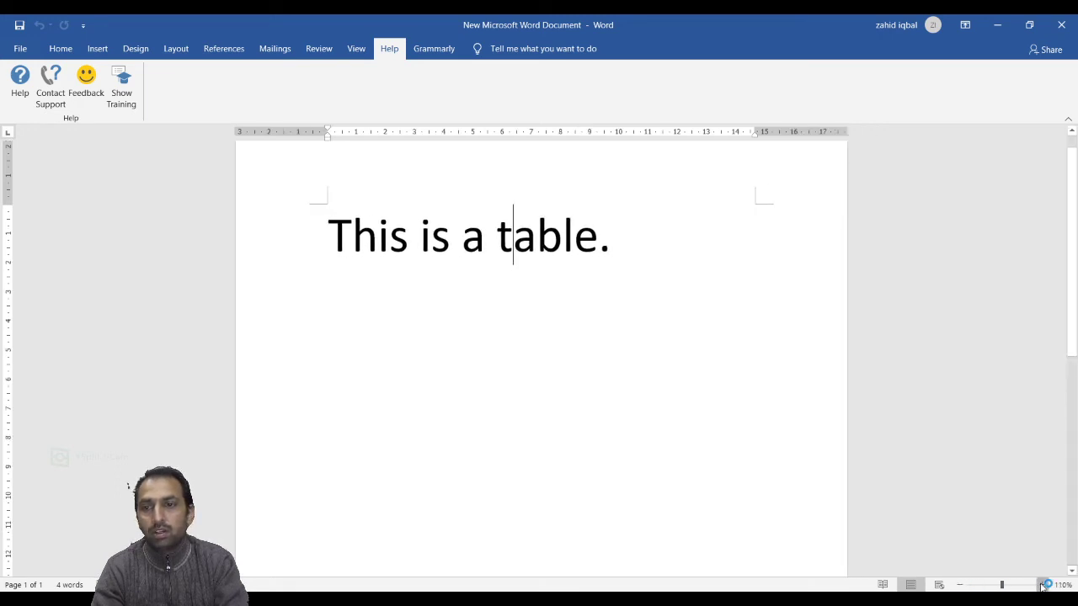
click(1043, 584)
click(959, 585)
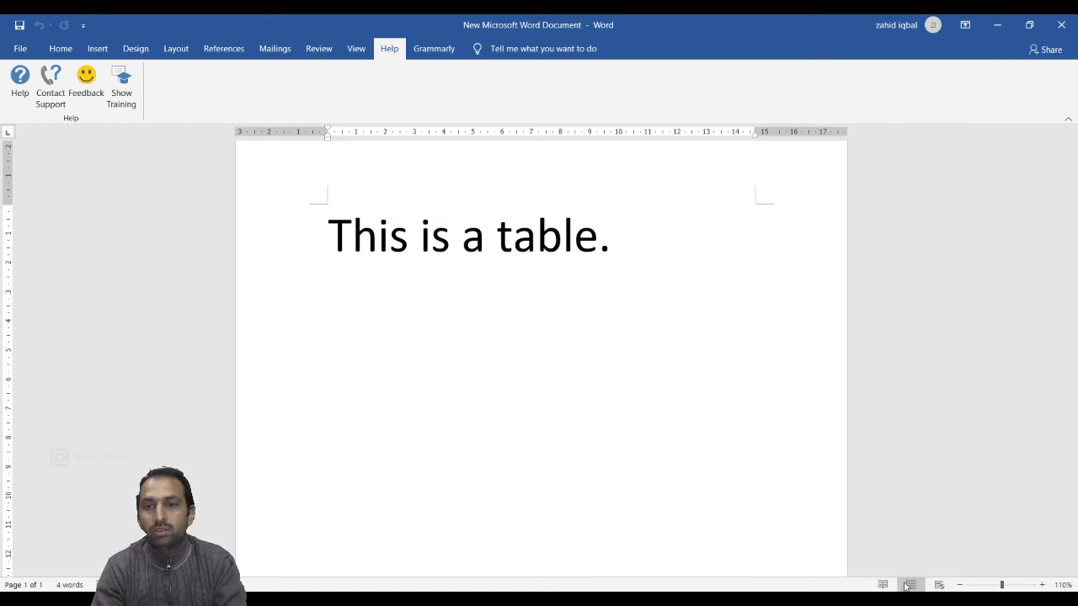
- Compare the document in Read Mode, Print Layout and Web Layout, ending in Print Layout
click(884, 584)
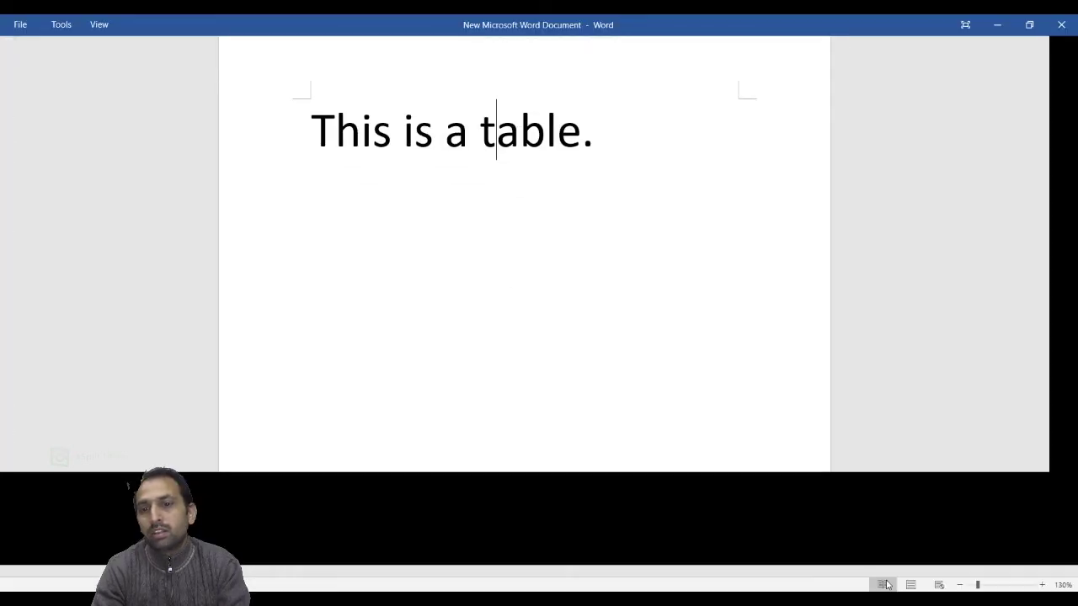
click(910, 584)
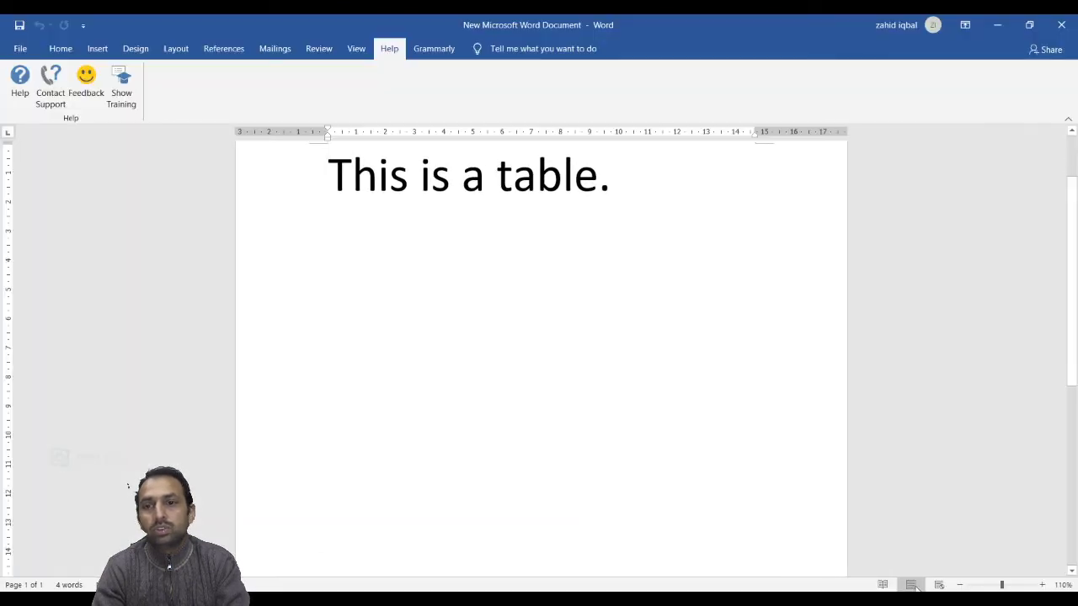
click(939, 584)
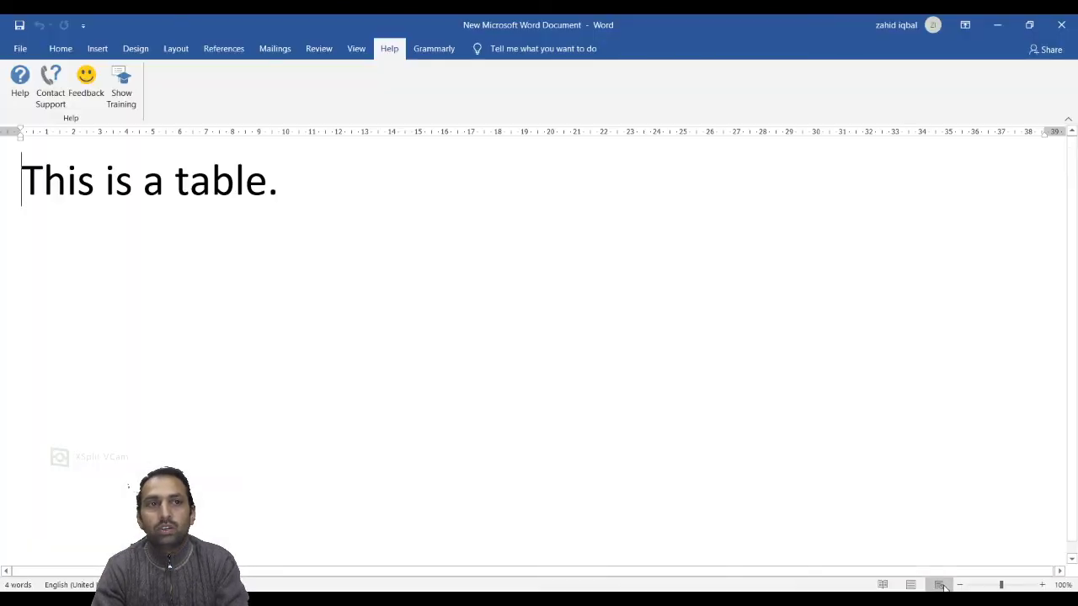
click(884, 584)
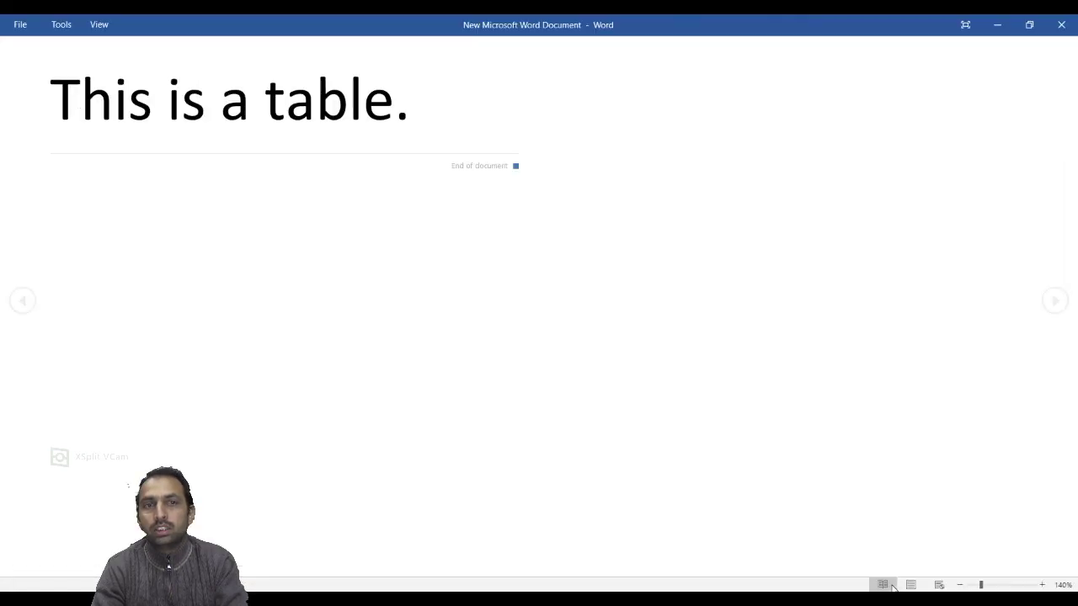
click(910, 584)
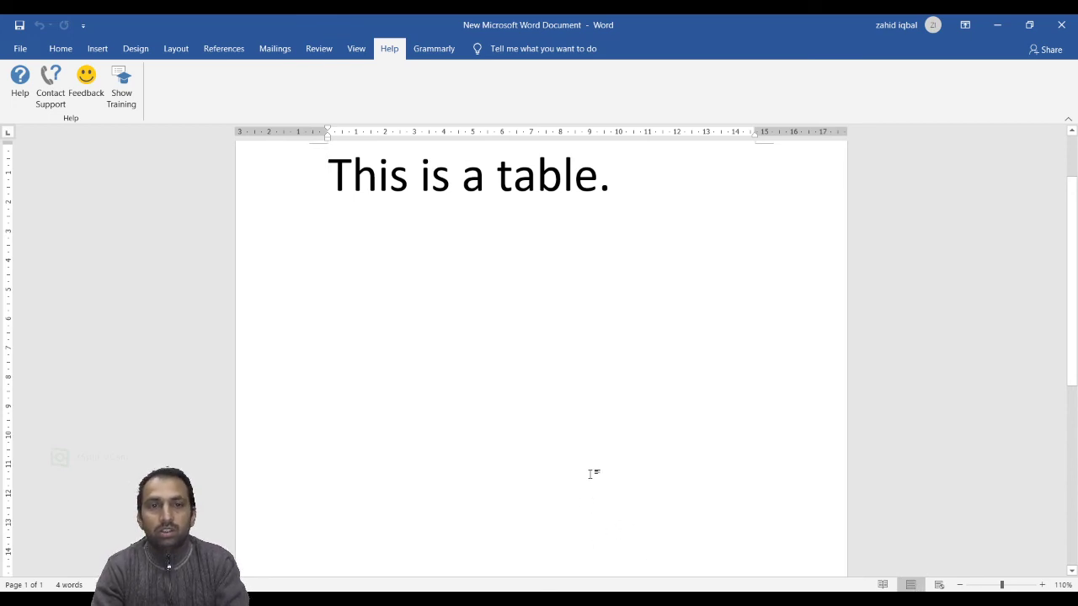
- Insert "aa" directly after the word "This" and bring up the Home formatting commands
click(400, 211)
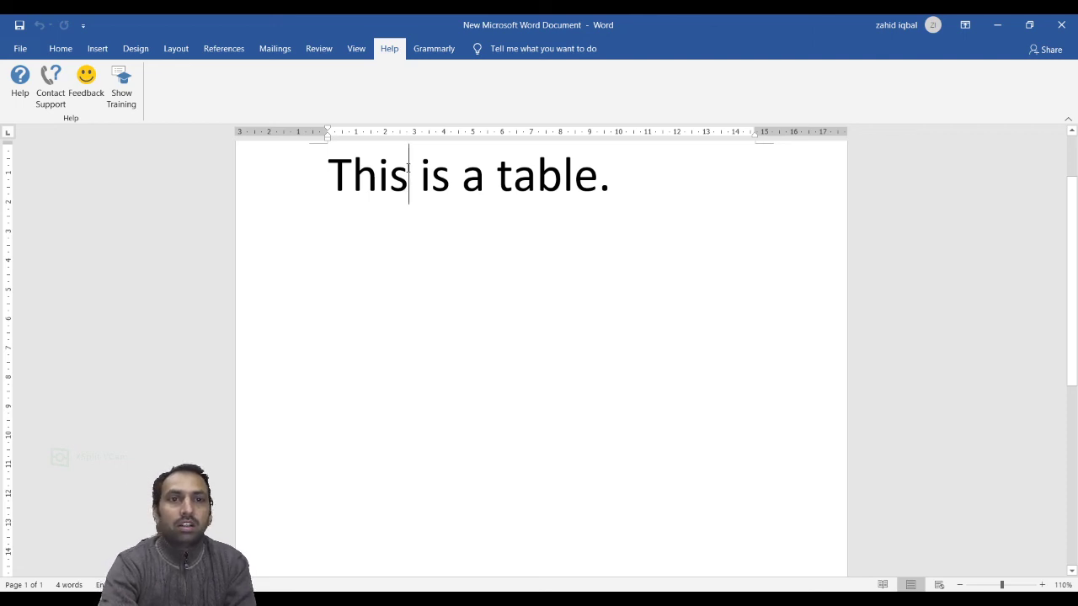
text(aa)
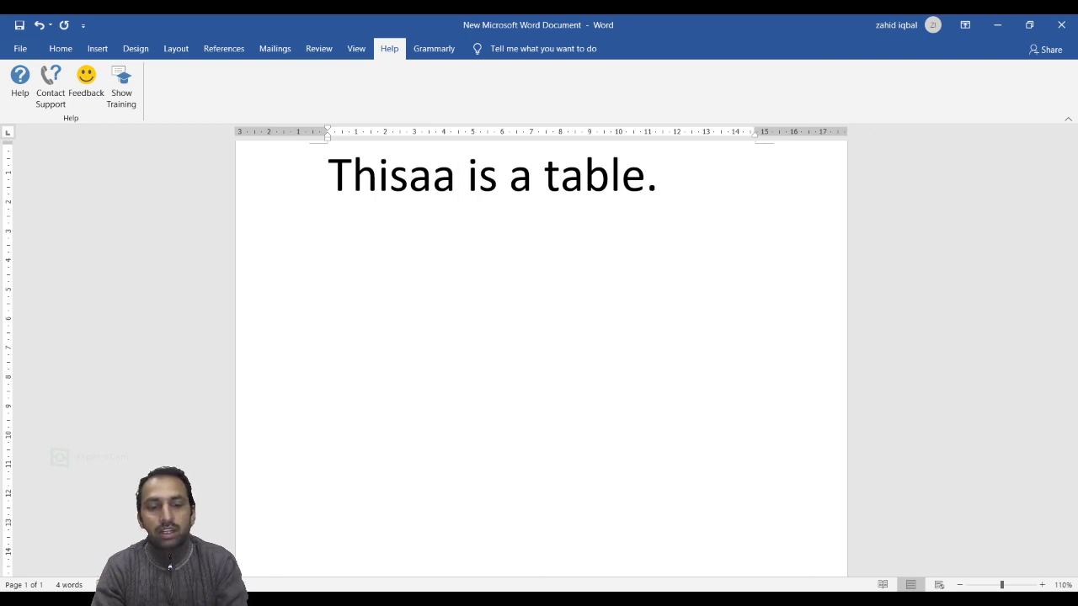
click(61, 48)
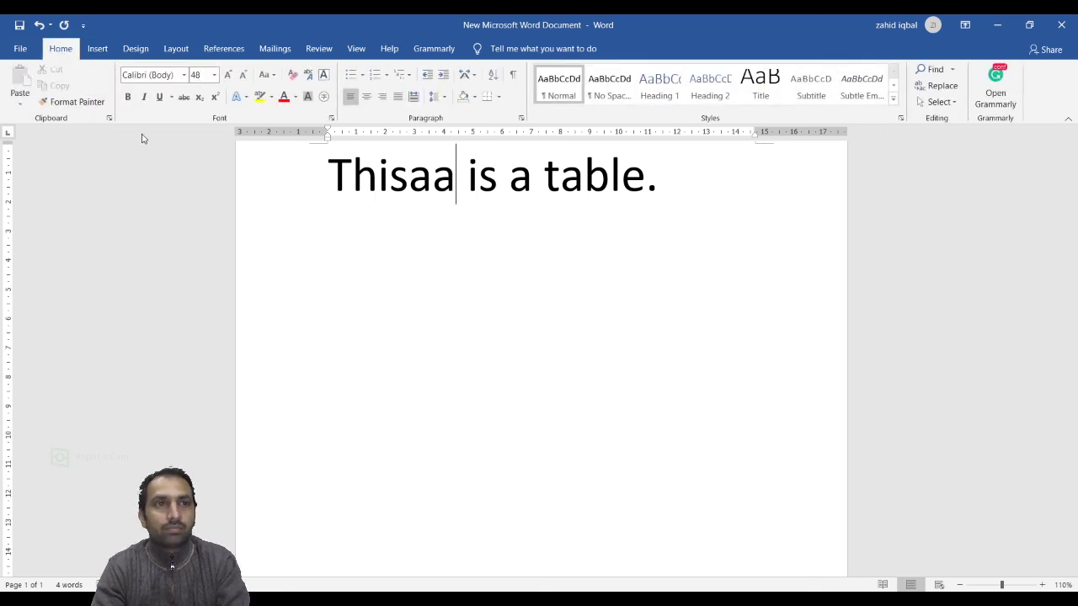